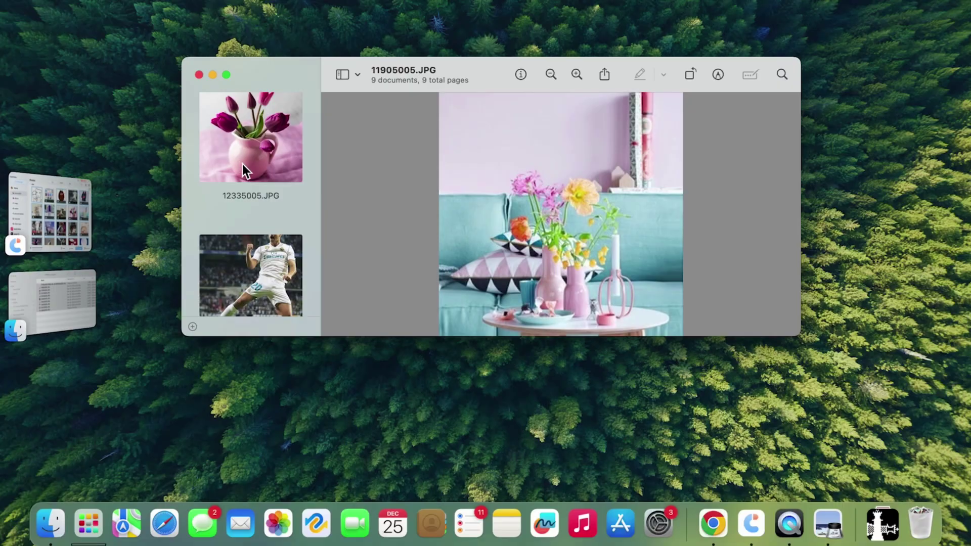
# Step: Open the Mac's quick settings panel
pyautogui.scroll(5, 254, 187)
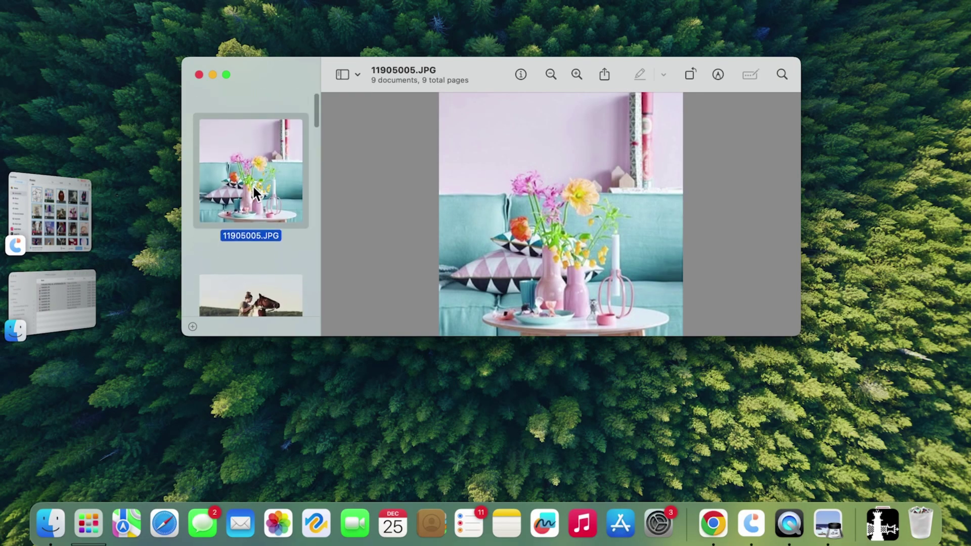
pyautogui.scroll(-6, 252, 185)
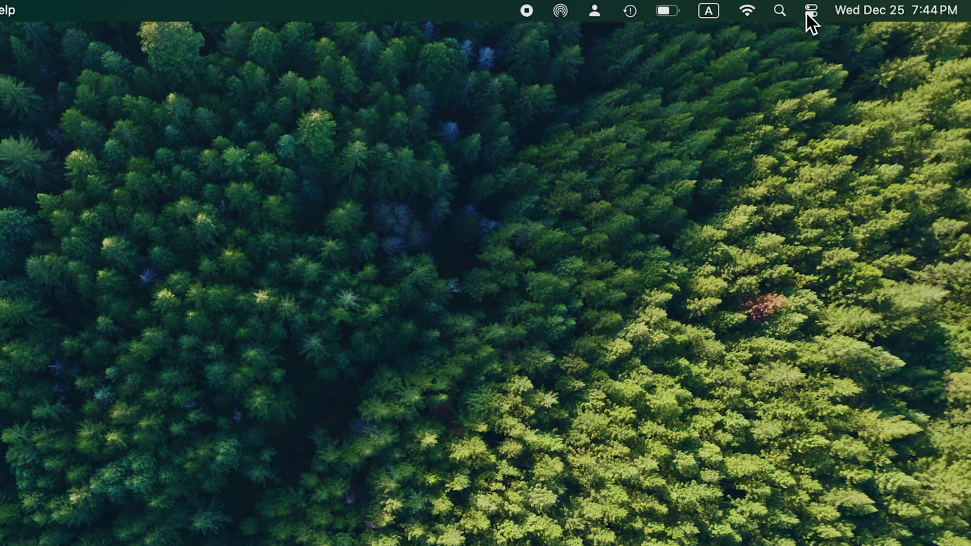
pyautogui.click(806, 11)
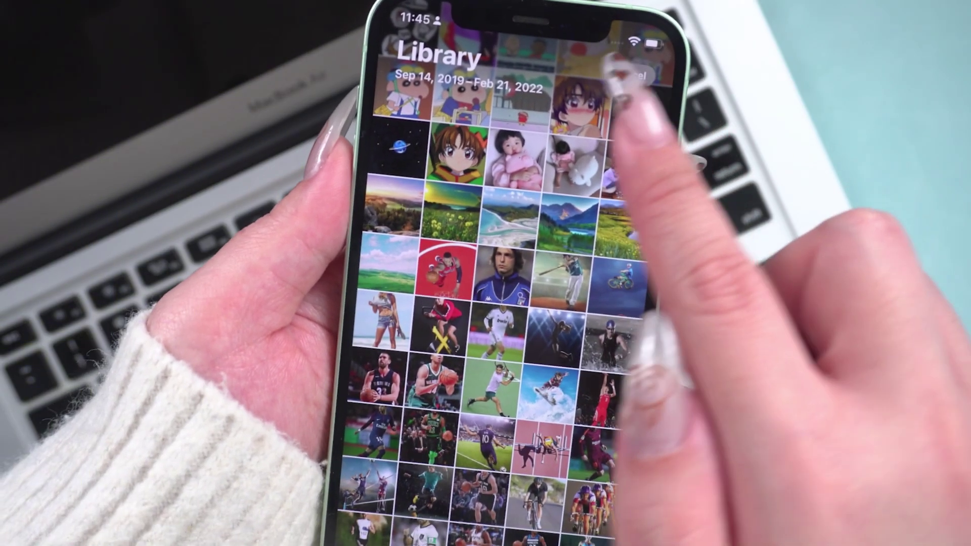
# Step: Swipe-select 30 photos in iOS Photos and AirDrop them to the MacBook Air
pyautogui.click(643, 83)
pyautogui.moveTo(400, 169); pyautogui.dragTo(557, 441)
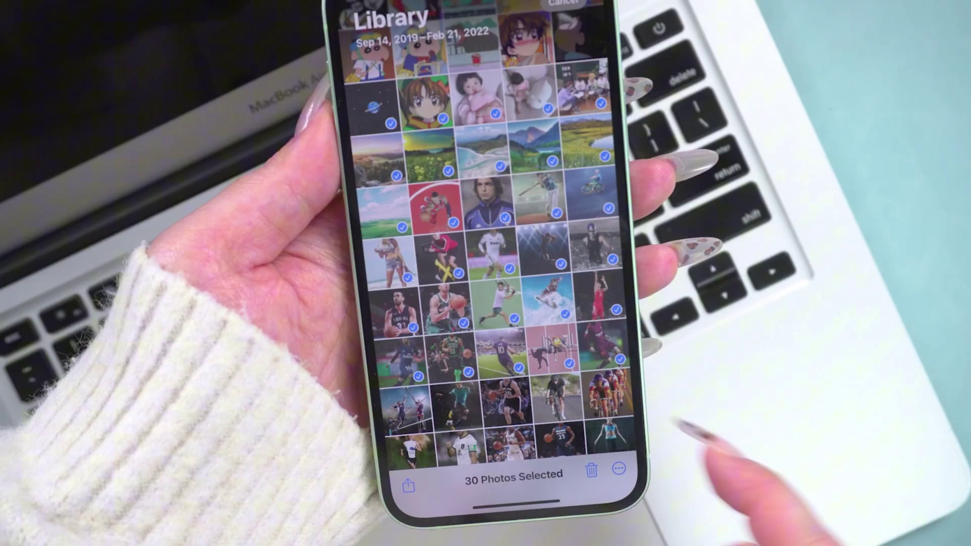
pyautogui.click(409, 486)
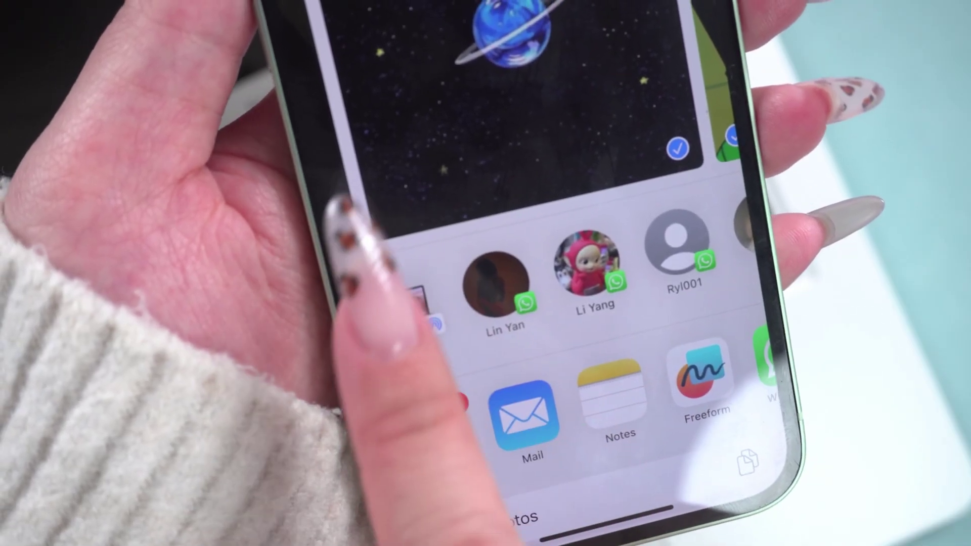
pyautogui.click(416, 304)
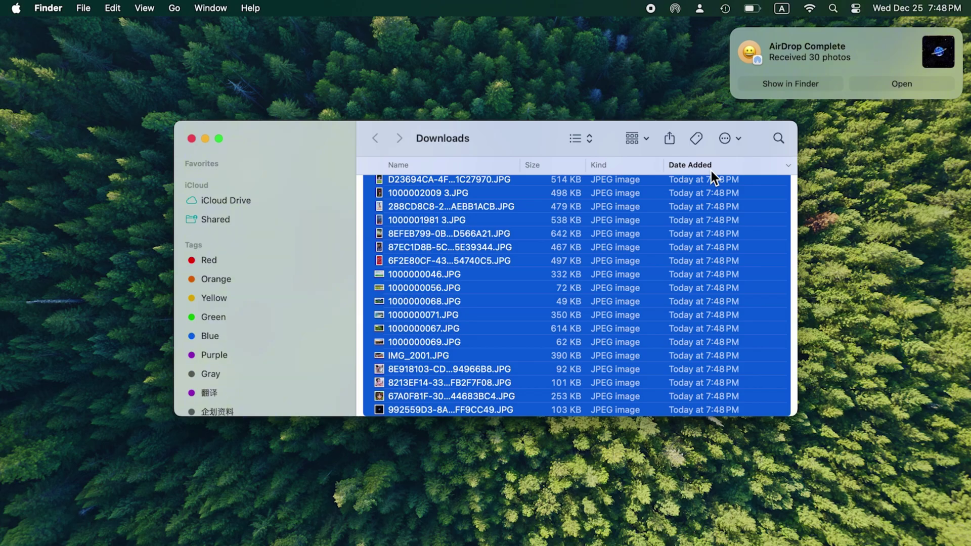
pyautogui.press('super+o')
pyautogui.click(197, 306)
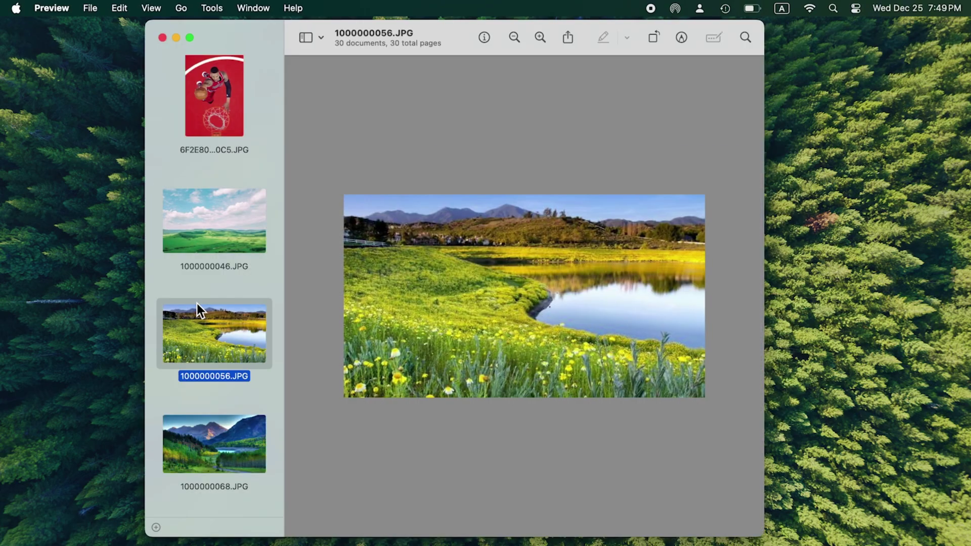
pyautogui.scroll(-3, 196, 304)
pyautogui.click(197, 306)
pyautogui.scroll(-3, 197, 304)
pyautogui.scroll(-1, 197, 303)
pyautogui.click(197, 304)
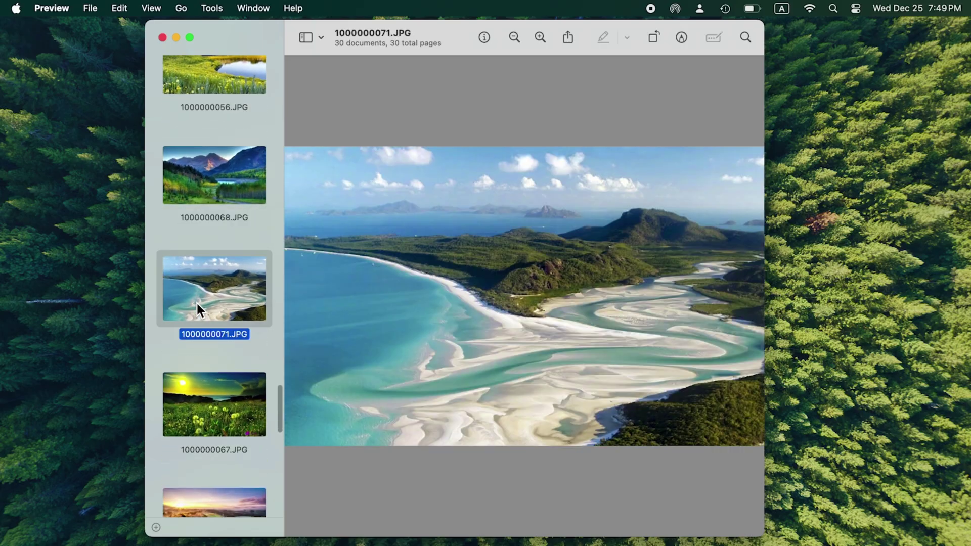
# Step: Browse the dandelion field, sunset landscape, toddler-on-sofa and plush-pig photos
pyautogui.scroll(-5, 197, 304)
pyautogui.click(197, 304)
pyautogui.scroll(-3, 197, 304)
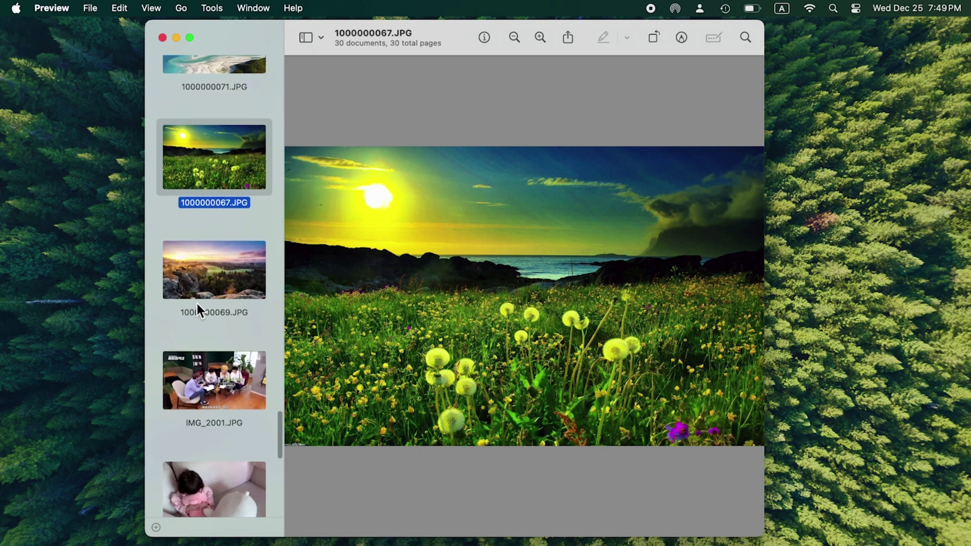
pyautogui.click(196, 304)
pyautogui.scroll(-5, 199, 290)
pyautogui.scroll(-1, 204, 282)
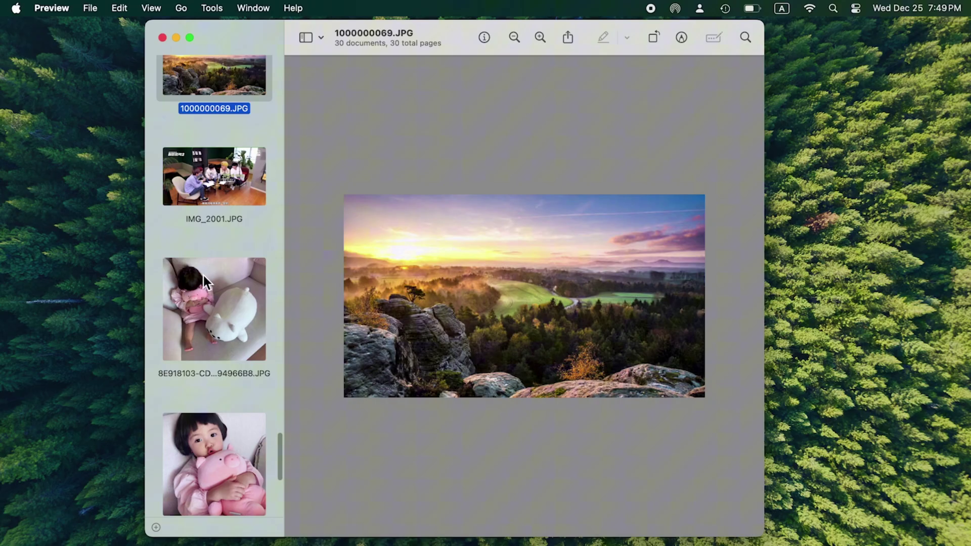
pyautogui.click(206, 281)
pyautogui.scroll(-3, 207, 284)
pyautogui.click(199, 314)
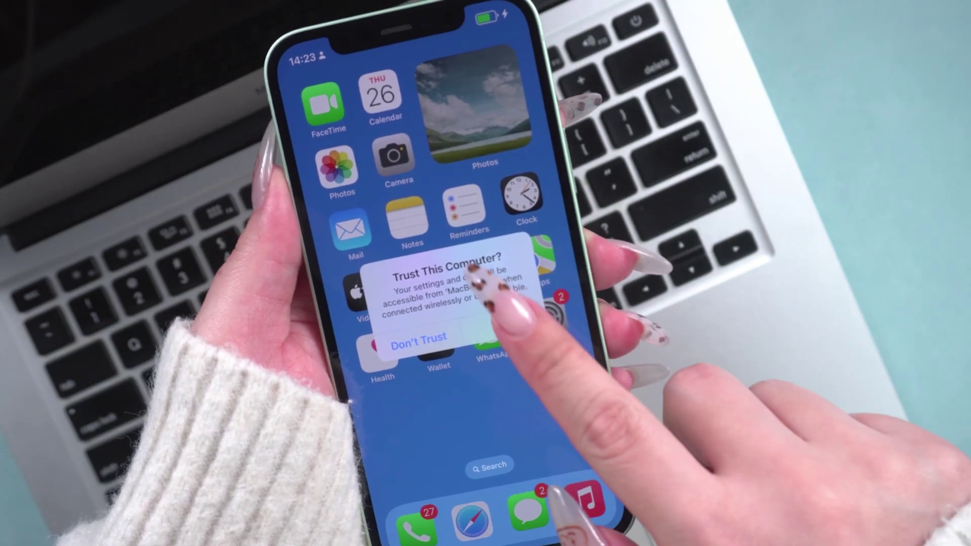
# Step: Trust the connected MacBook Air on the iPhone and confirm with the device passcode
pyautogui.click(494, 334)
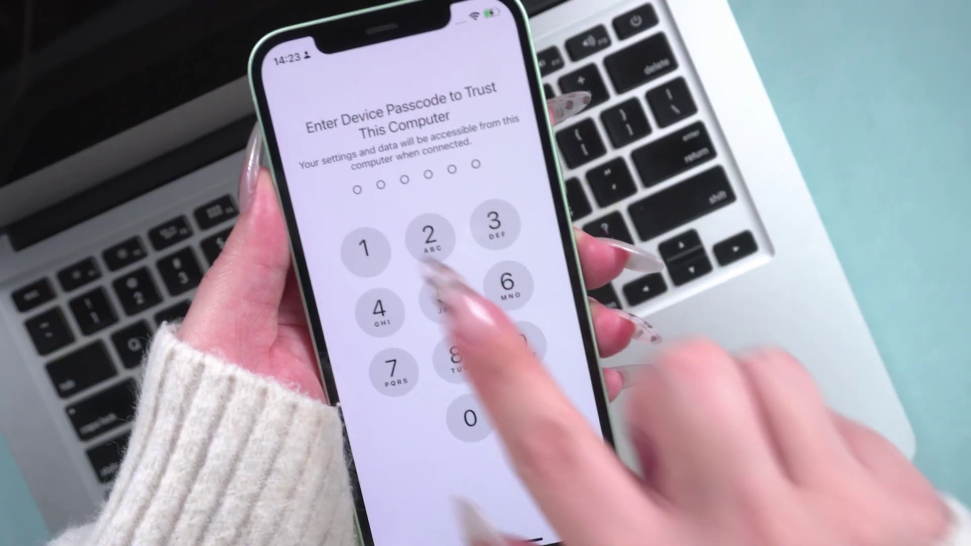
pyautogui.click(429, 235)
pyautogui.click(429, 236)
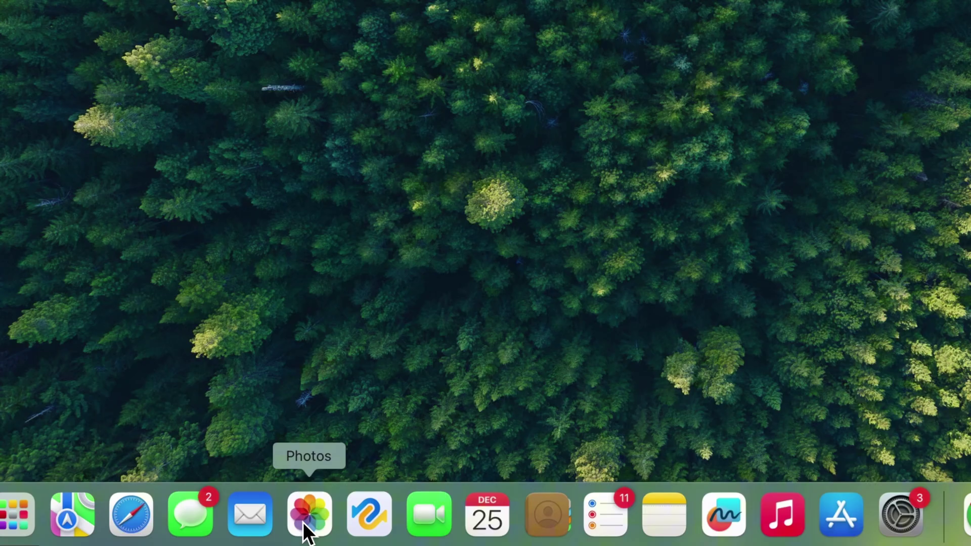
# Step: Launch Photos, show the iPhone's importable photos, and check six of them
pyautogui.click(304, 521)
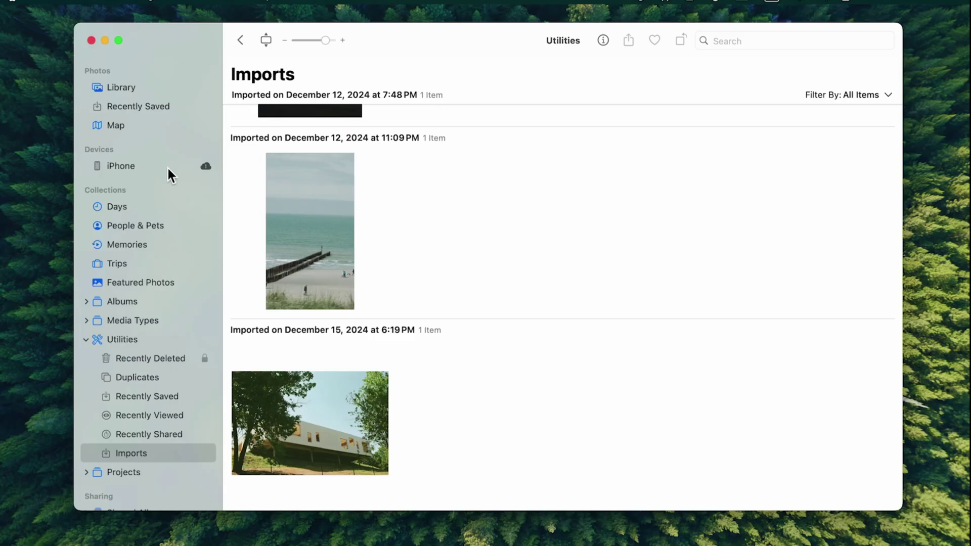
pyautogui.click(167, 166)
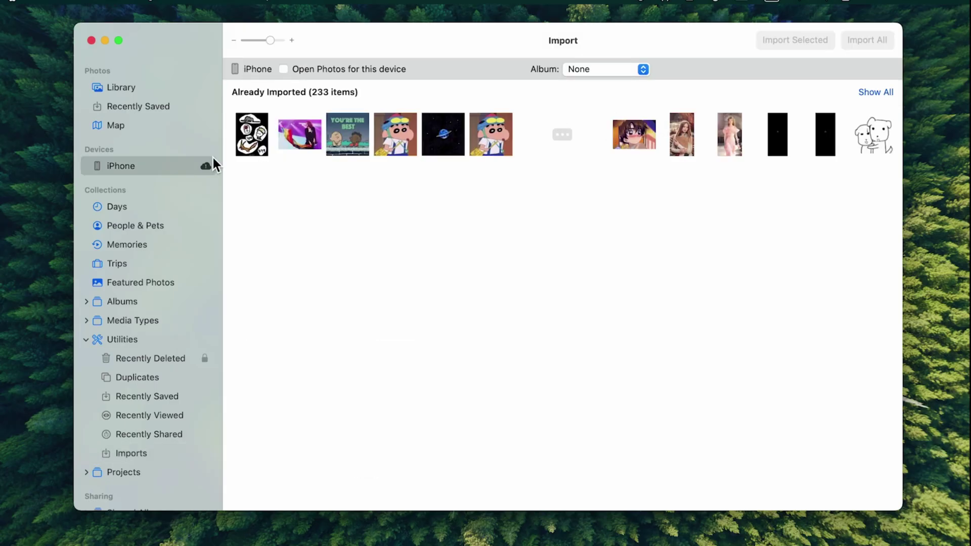
pyautogui.click(305, 146)
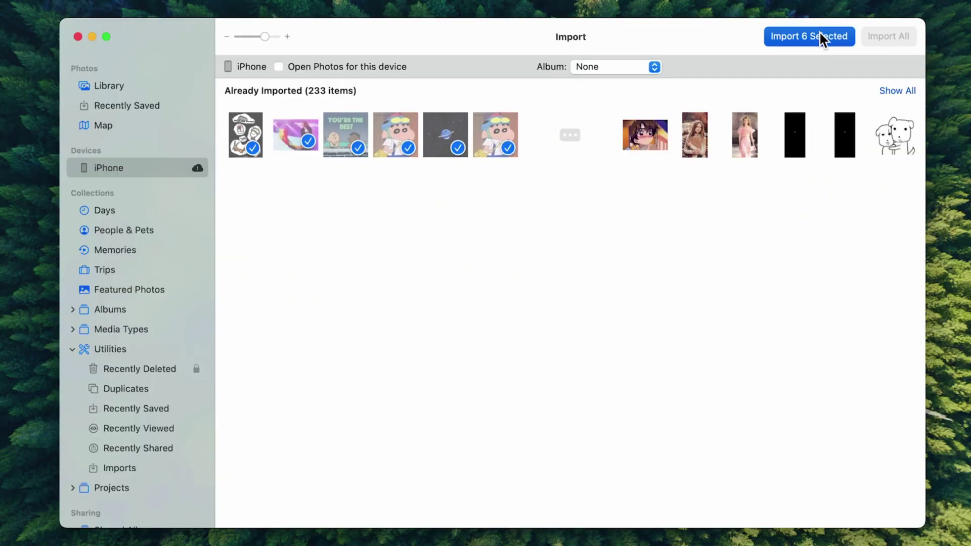
# Step: Import the six selected photos and scroll to the new group in Imports
pyautogui.click(804, 76)
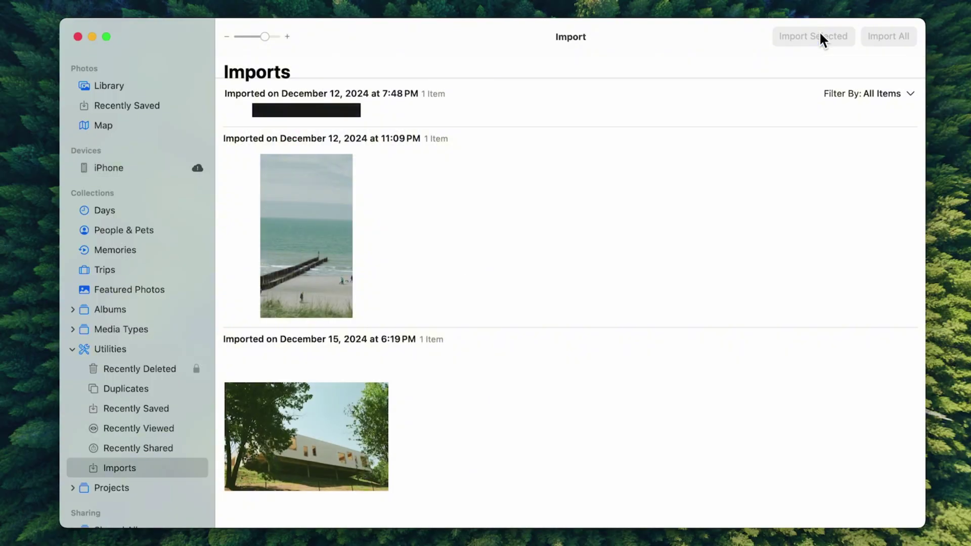
pyautogui.scroll(-10, 566, 303)
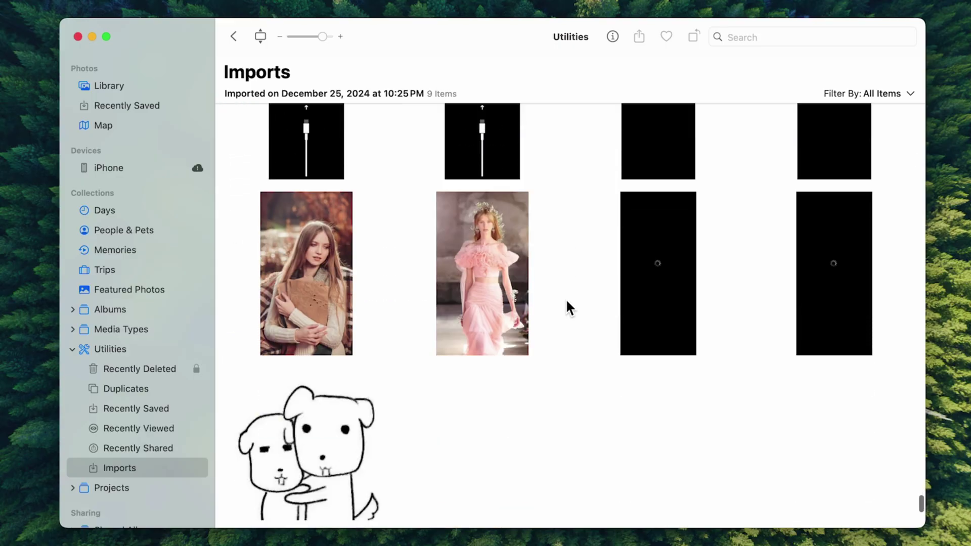
pyautogui.scroll(-6, 566, 302)
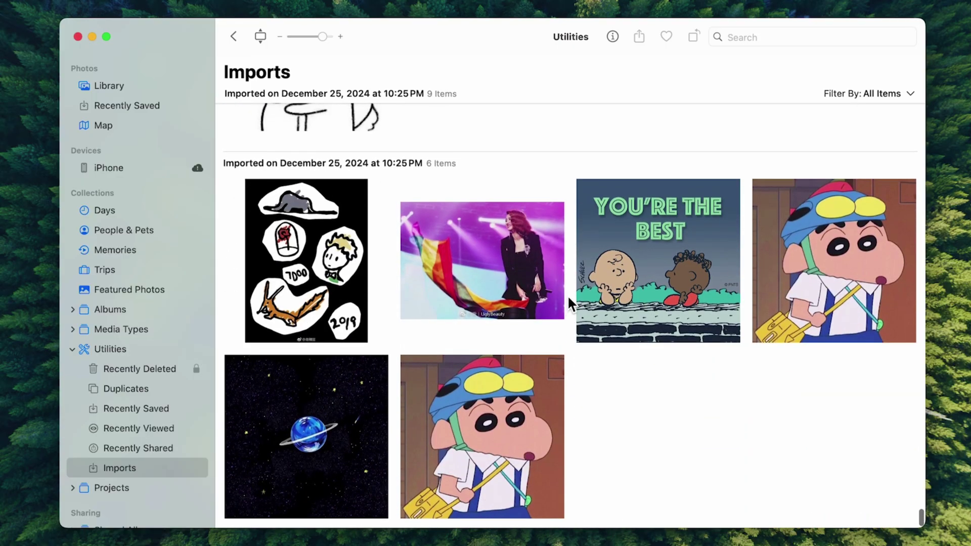
# Step: View the 'You're the Best' photo full size, step through two more, then return to the grid
pyautogui.doubleClick(672, 236)
pyautogui.press('Right')
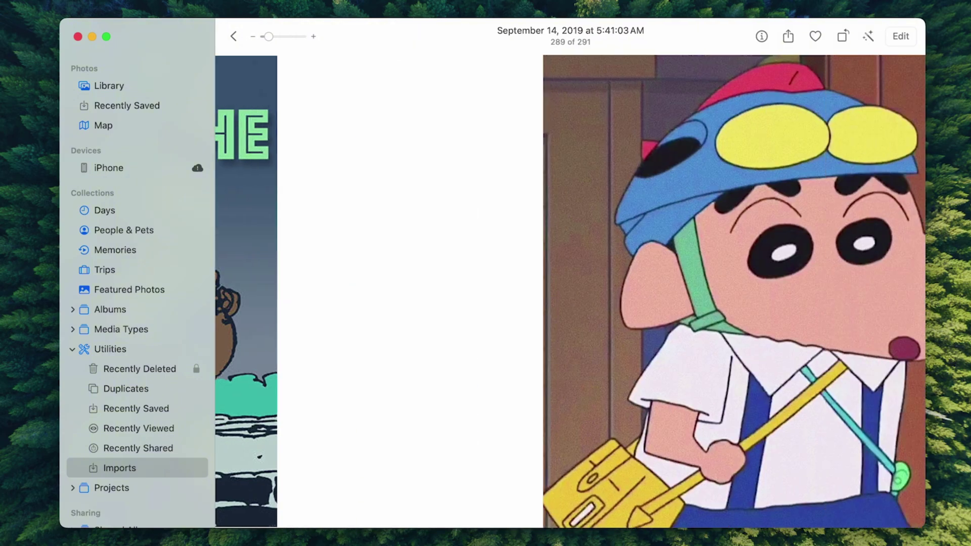
pyautogui.press('Right')
pyautogui.press('Right')
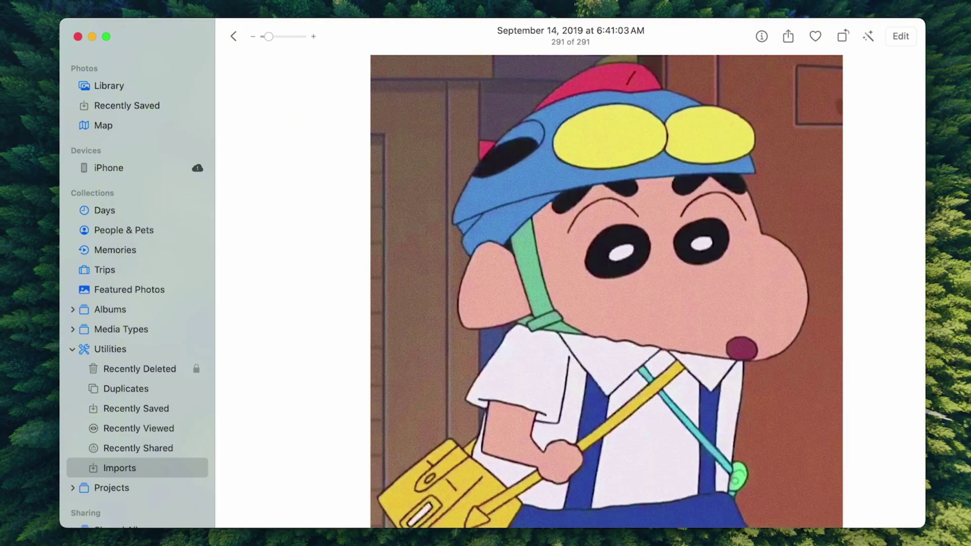
pyautogui.doubleClick(671, 235)
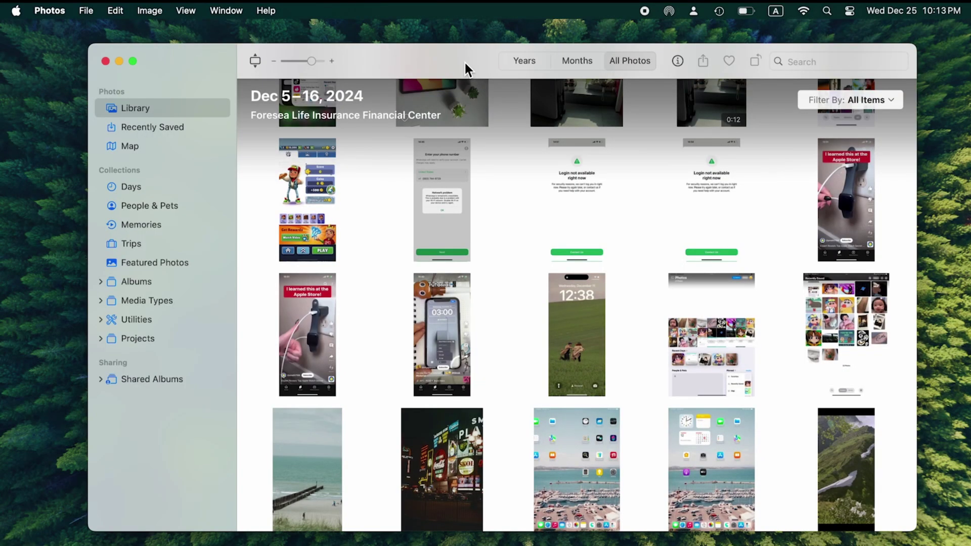
# Step: Tick iCloud Photos on the iCloud tab of Photos Settings
pyautogui.click(50, 11)
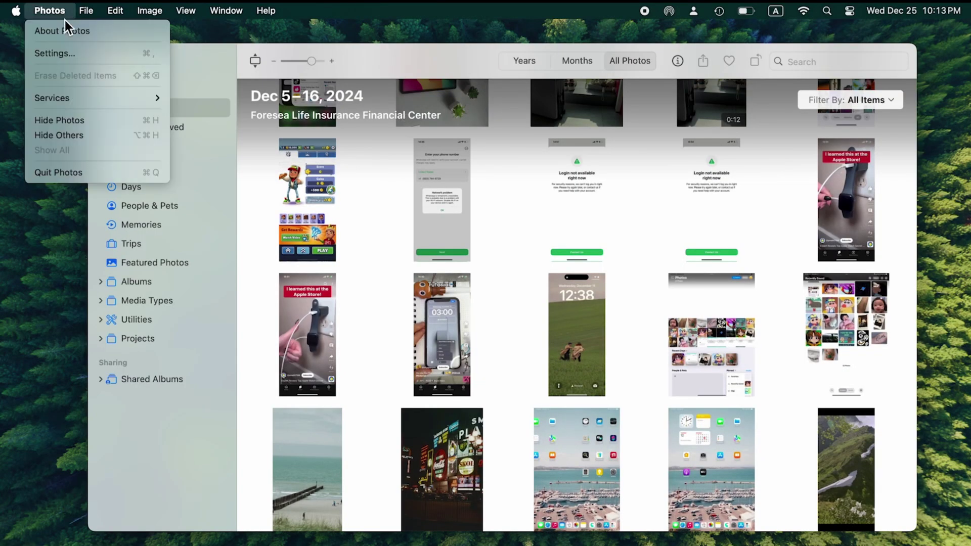
pyautogui.click(67, 55)
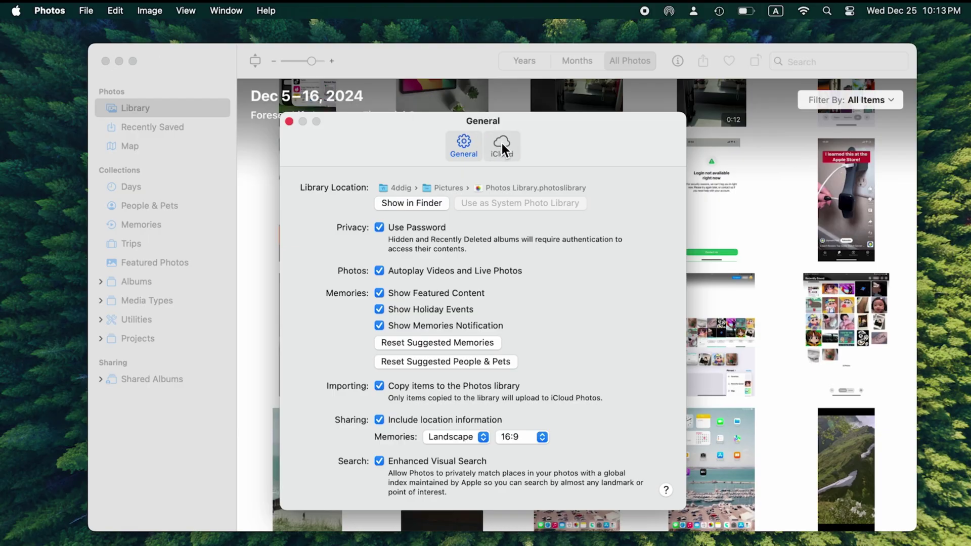
pyautogui.click(501, 144)
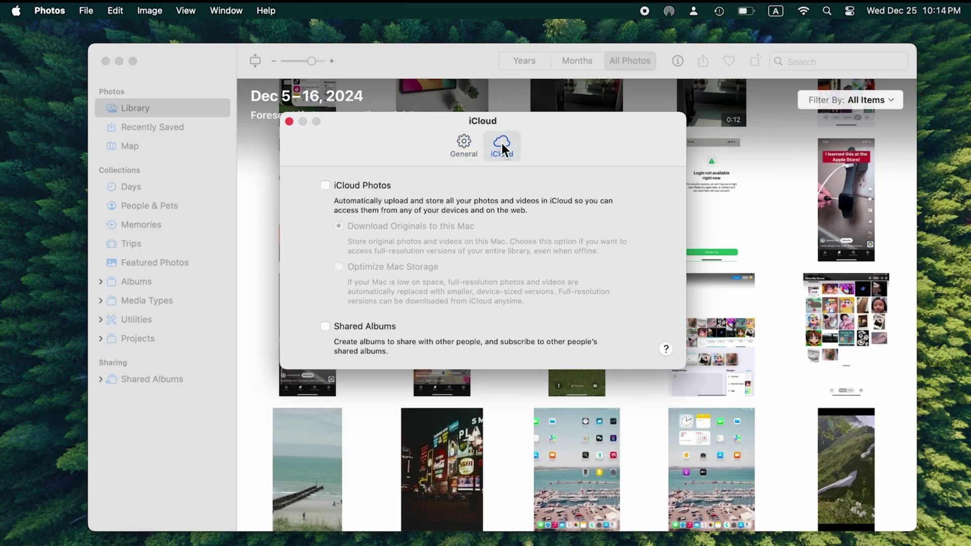
pyautogui.click(325, 186)
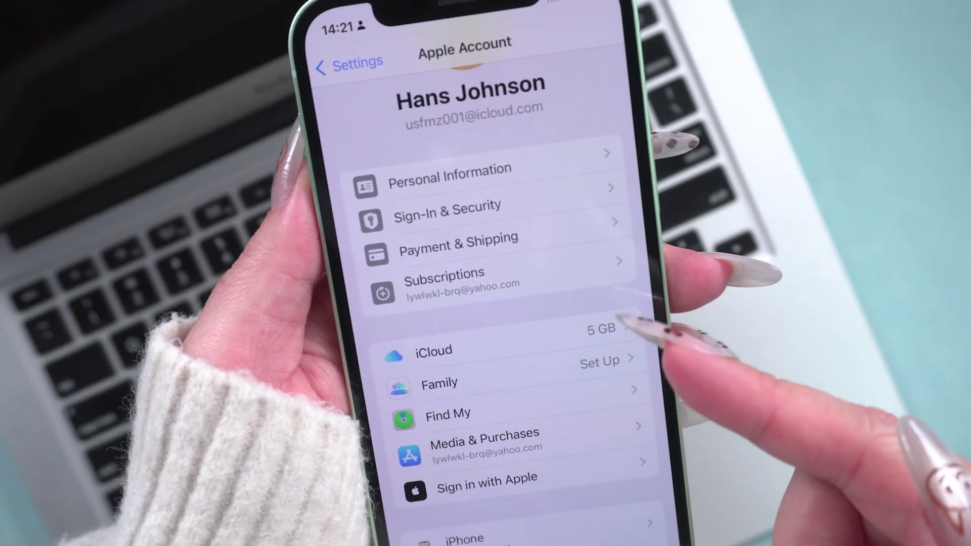
# Step: Open iCloud storage in iOS Settings and view the iCloud+ plans from 50 GB to 12 TB
pyautogui.click(437, 357)
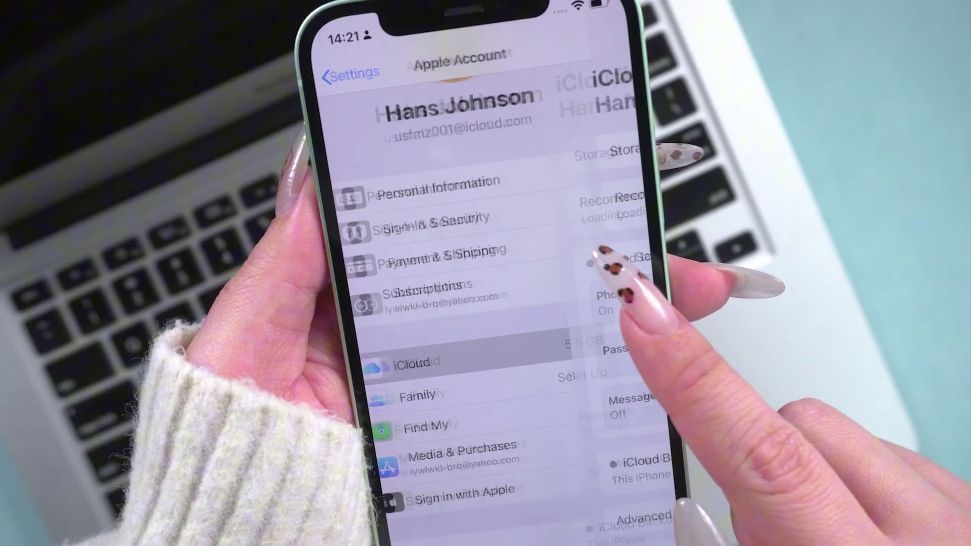
pyautogui.click(607, 161)
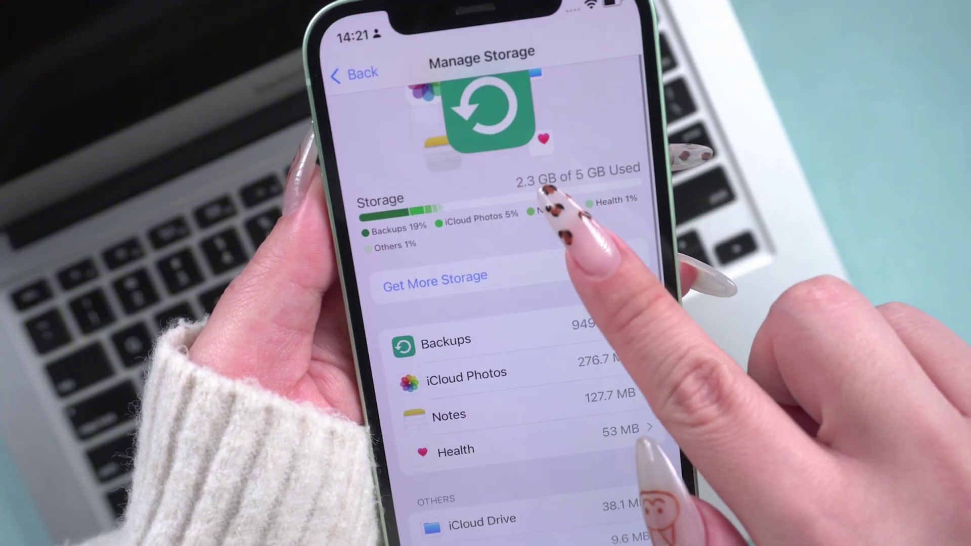
pyautogui.click(571, 197)
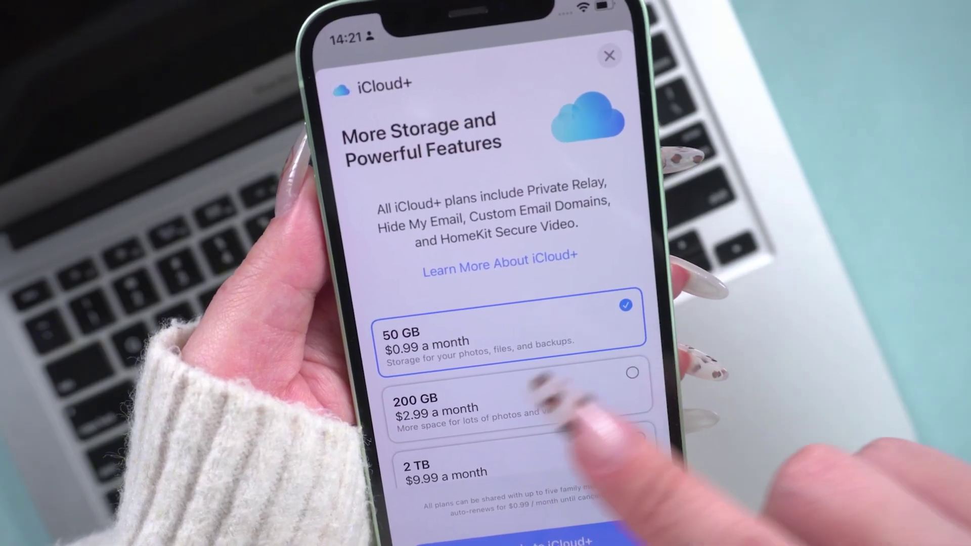
pyautogui.scroll(-3, 557, 303)
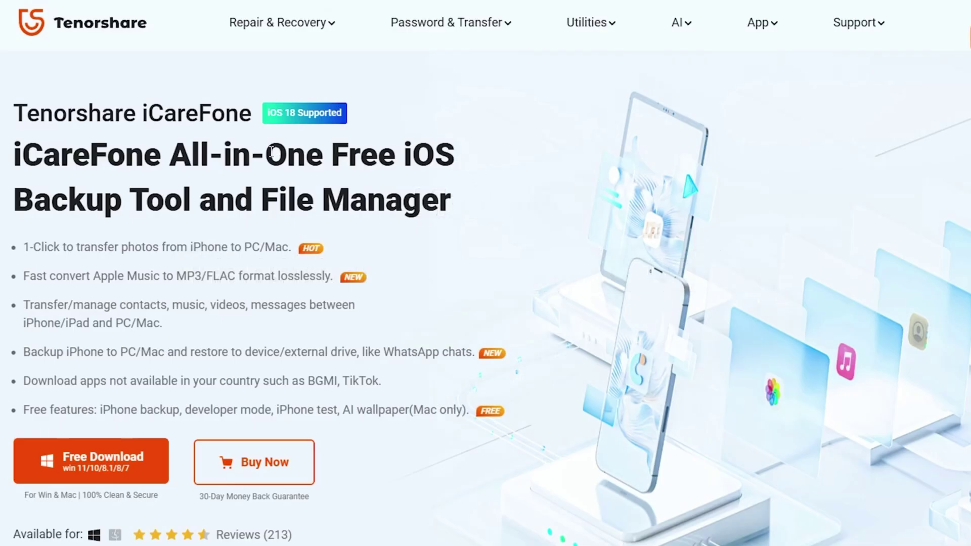
pyautogui.moveTo(381, 174); pyautogui.dragTo(467, 210)
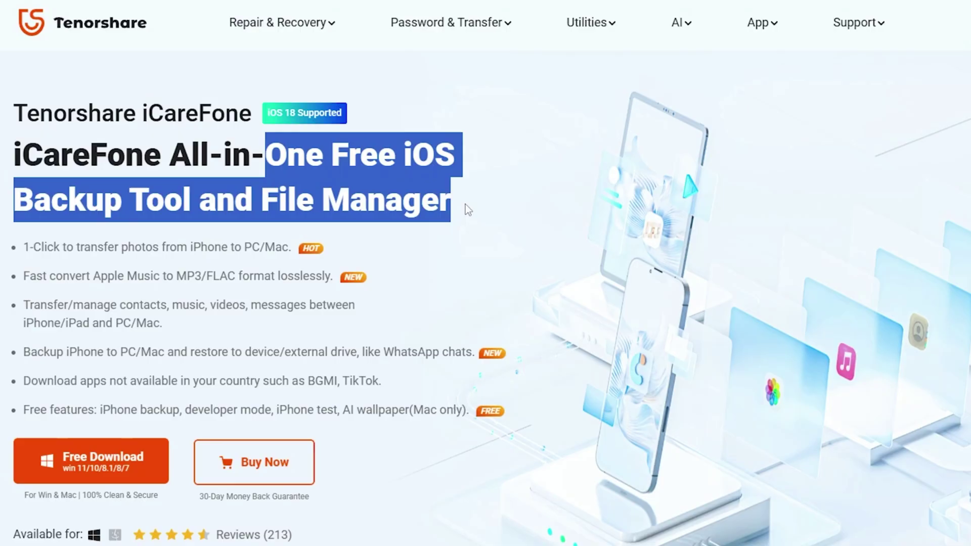
pyautogui.click(779, 227)
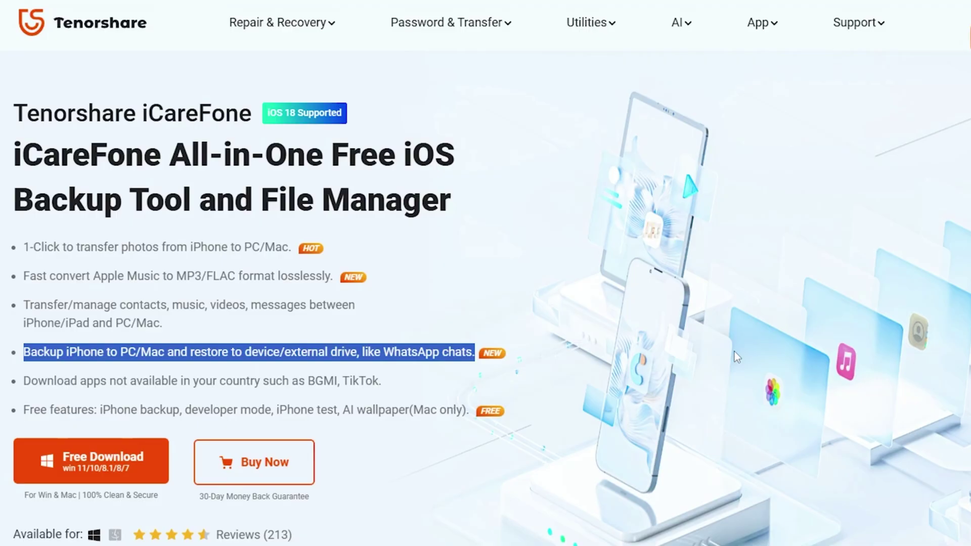
pyautogui.moveTo(267, 155); pyautogui.dragTo(780, 227)
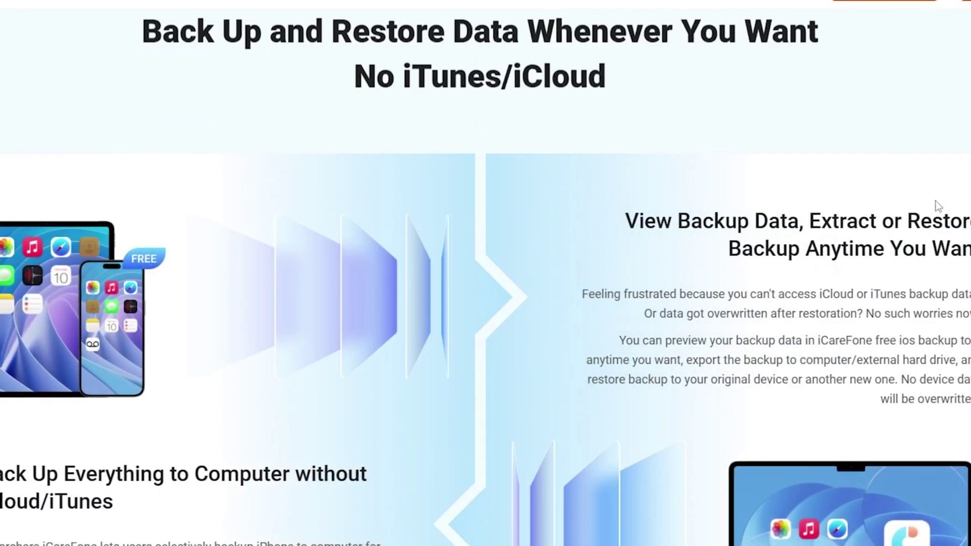
pyautogui.moveTo(143, 31); pyautogui.dragTo(696, 92)
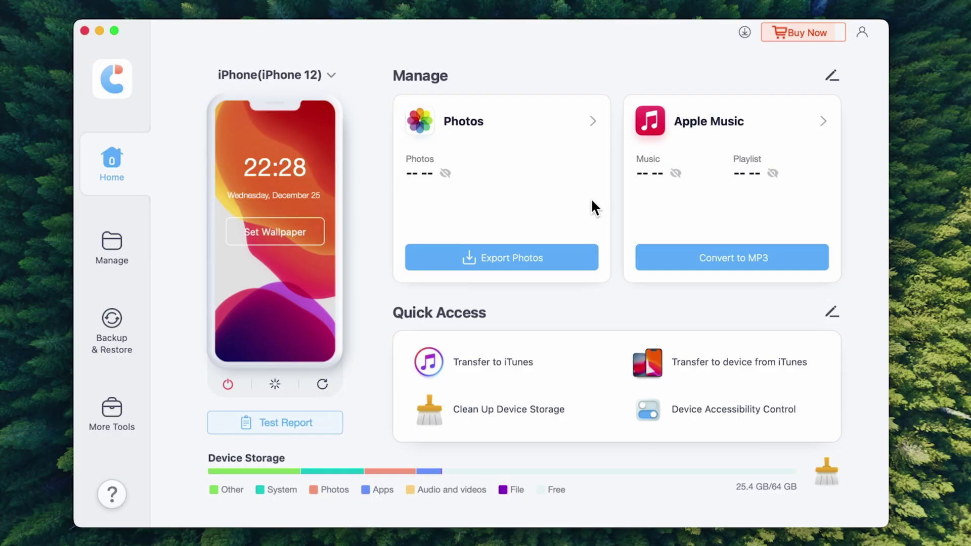
# Step: In iCareFone Photos, hand-pick the windsurfer, purple-jacket, beetle drawing, horse rider and other photos
pyautogui.click(112, 243)
pyautogui.click(271, 502)
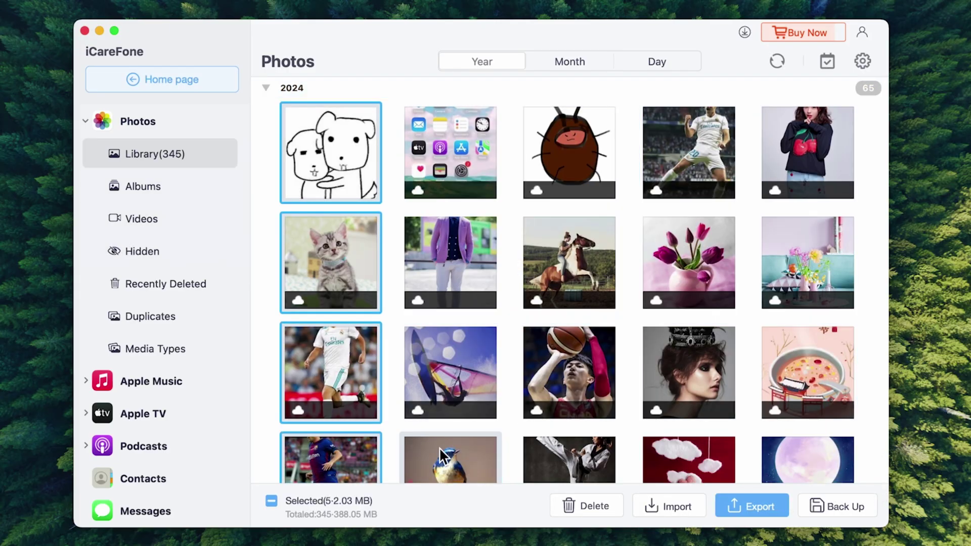
pyautogui.click(445, 457)
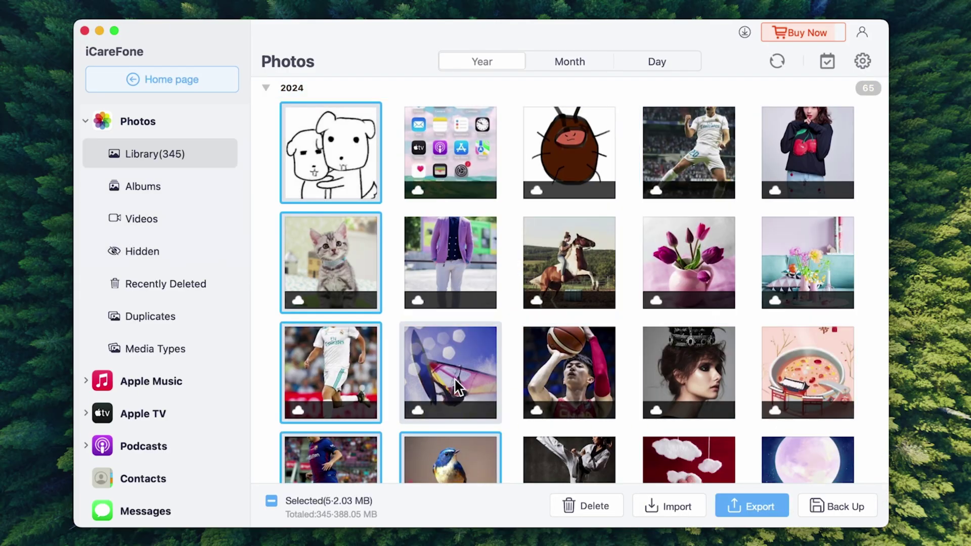
pyautogui.click(454, 378)
pyautogui.click(448, 268)
pyautogui.click(544, 174)
pyautogui.click(550, 244)
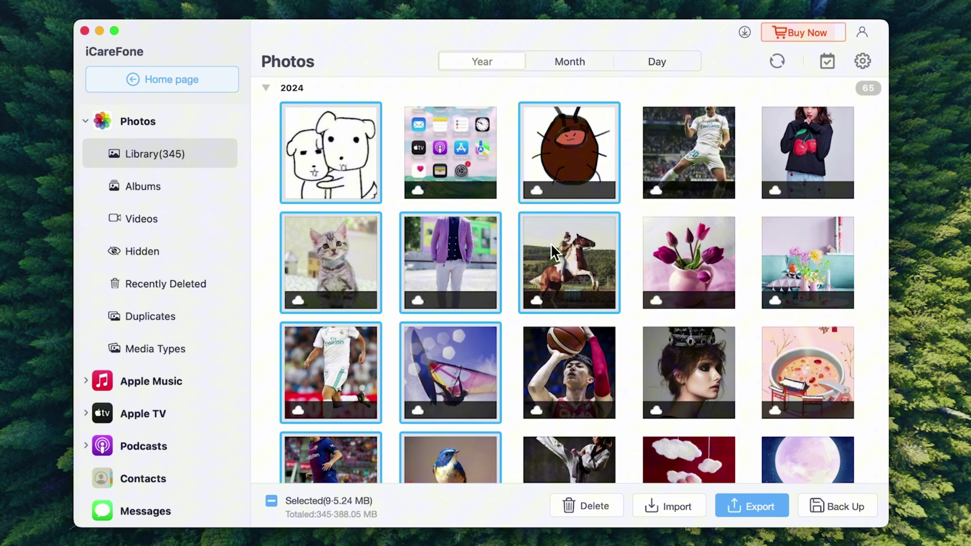
pyautogui.keyDown('shift'); pyautogui.click(560, 357); pyautogui.keyUp('shift')
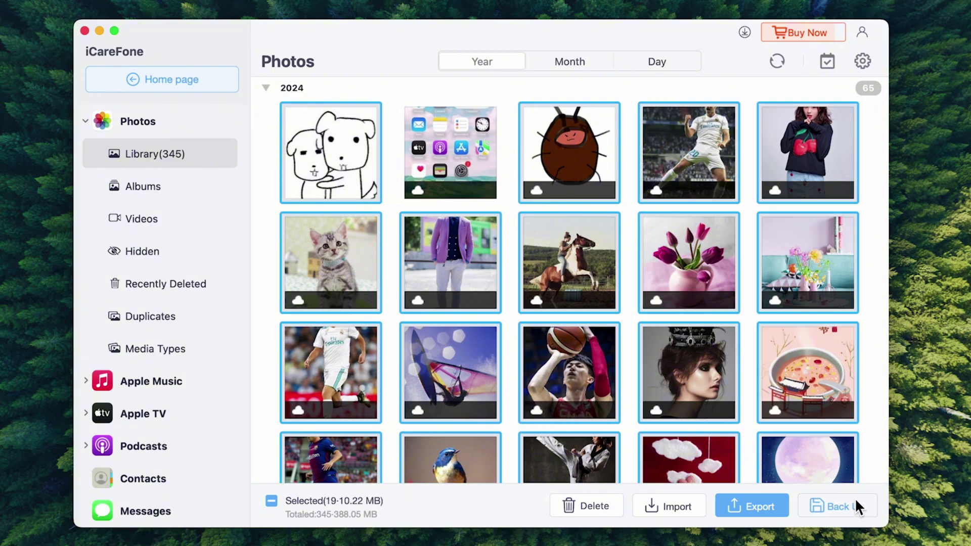
# Step: Export the ten selected photos to the iPhone_images folder and open it in Finder
pyautogui.click(780, 508)
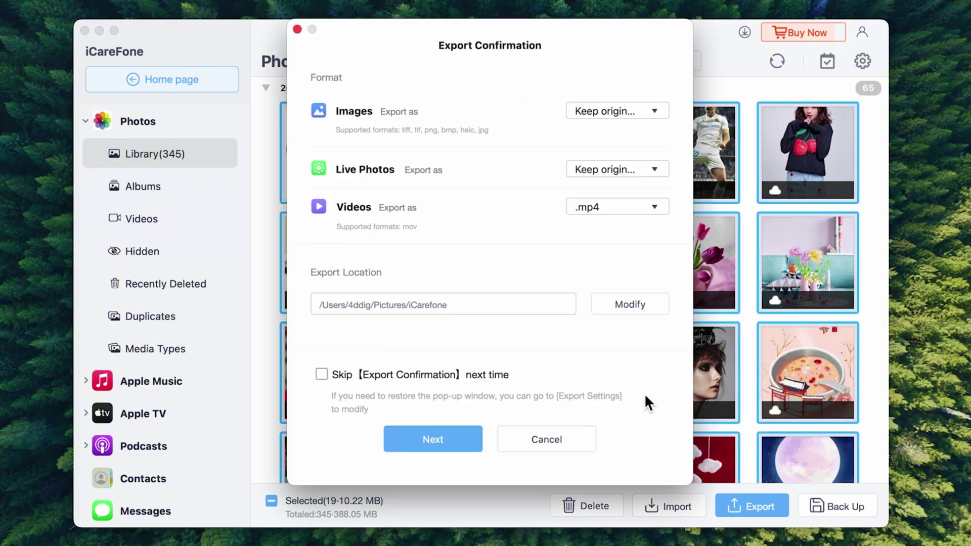
pyautogui.press('Return')
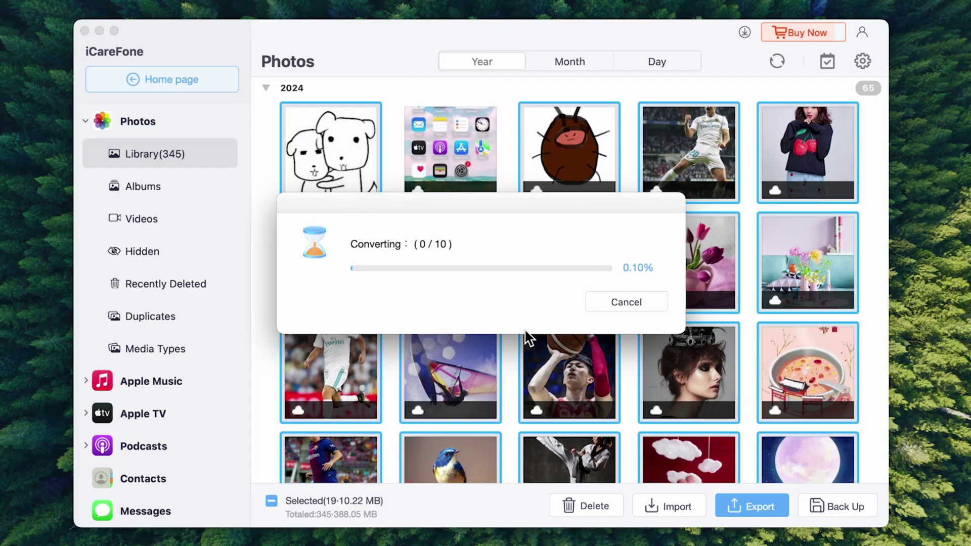
pyautogui.press('Return')
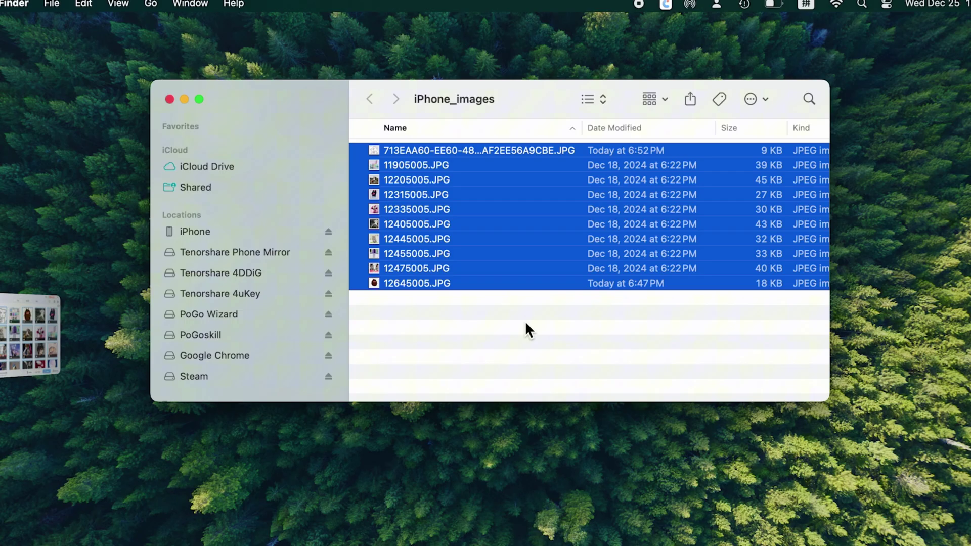
# Step: Open the exported iPhone_images JPEGs in Preview and scroll through the thumbnails
pyautogui.press('super+o')
pyautogui.scroll(-3, 236, 260)
pyautogui.scroll(-5, 236, 260)
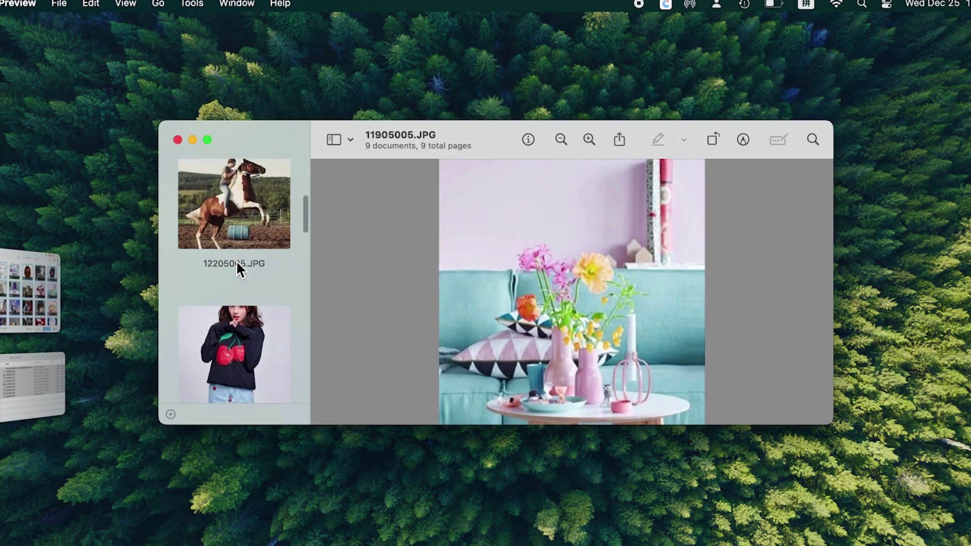
pyautogui.scroll(-2, 236, 260)
pyautogui.scroll(-3, 236, 260)
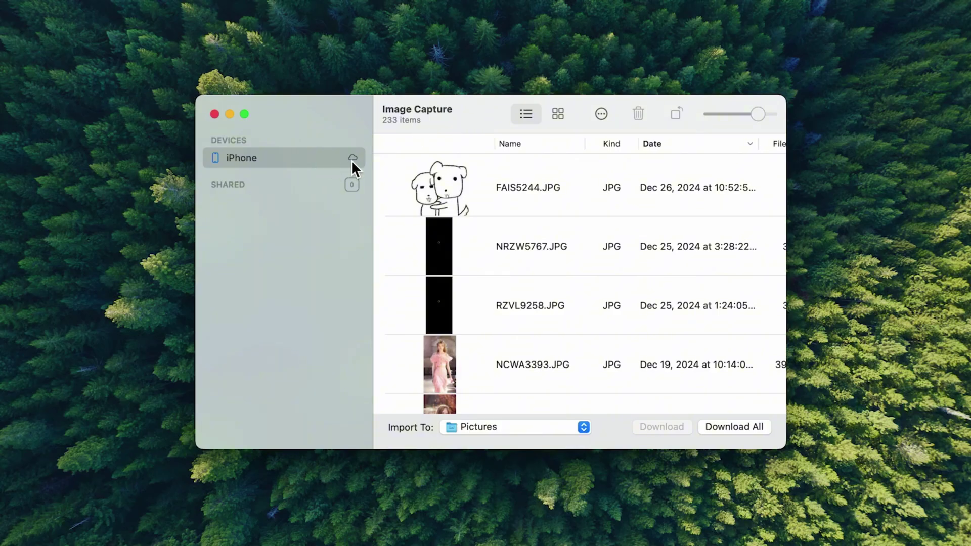
# Step: Select the 17 photos from FAIS5244.JPG to JSVH1294.JPG and download them to Pictures
pyautogui.click(524, 245)
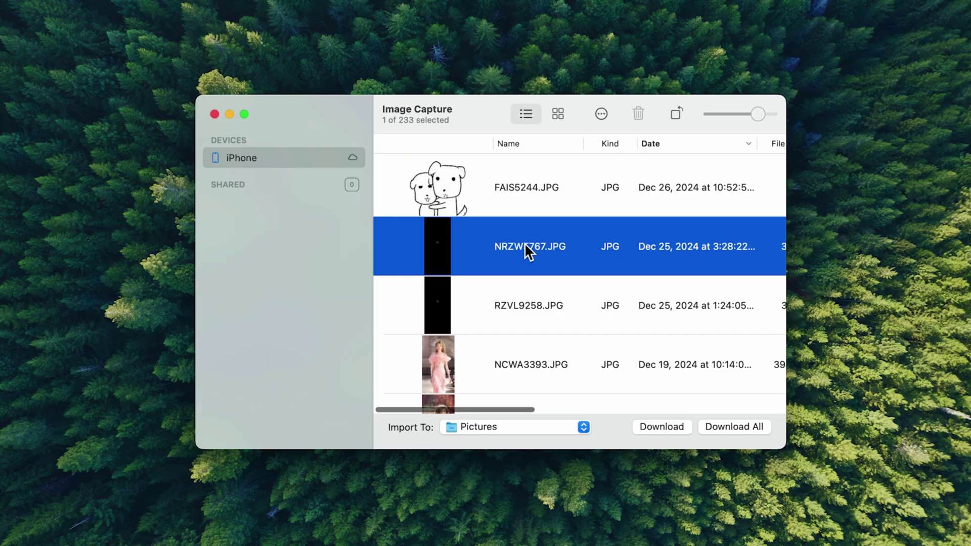
pyautogui.click(527, 204)
pyautogui.scroll(-20, 555, 243)
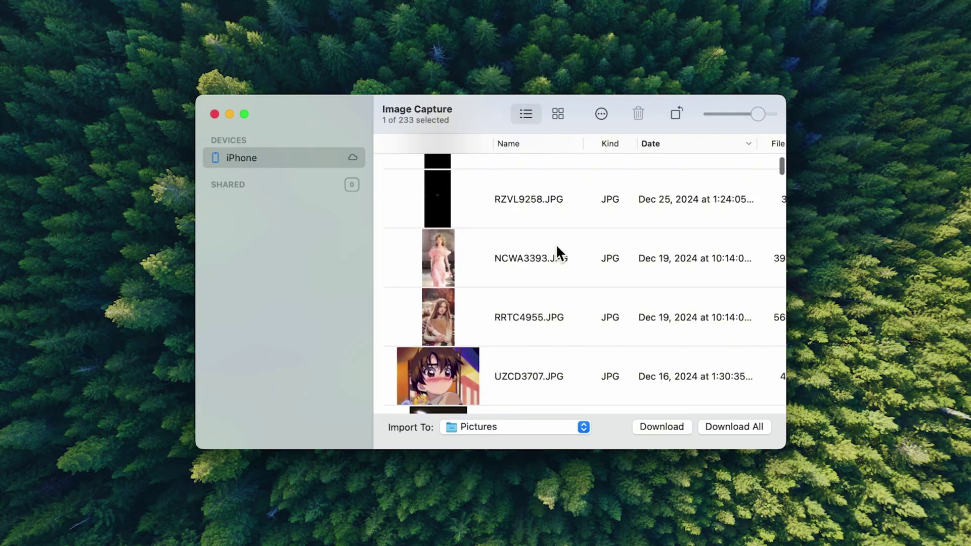
pyautogui.scroll(-5, 557, 243)
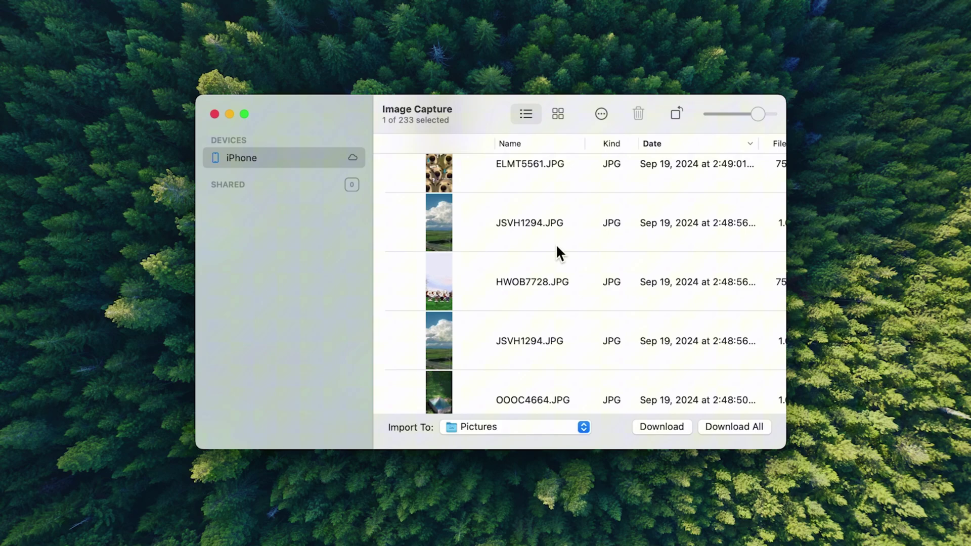
pyautogui.keyDown('shift'); pyautogui.click(557, 243); pyautogui.keyUp('shift')
pyautogui.scroll(20, 556, 244)
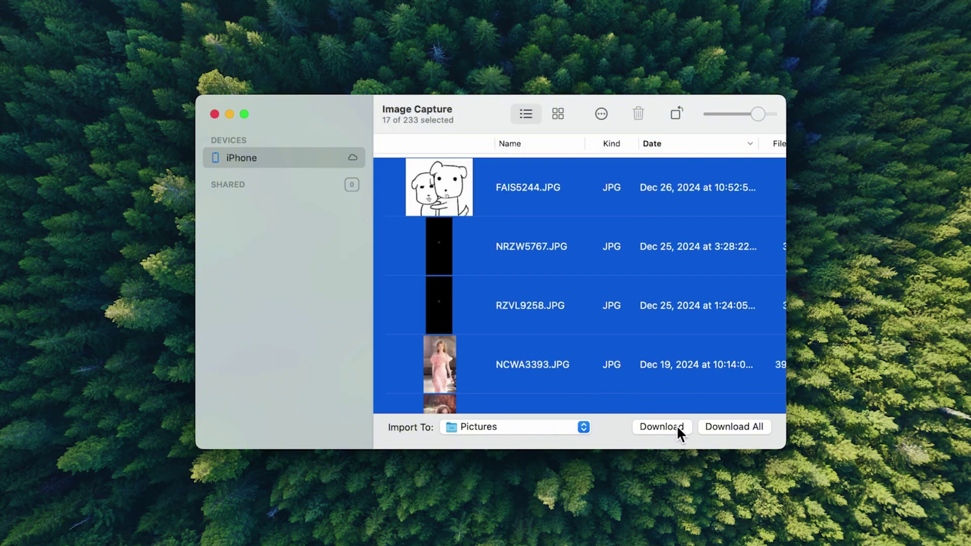
pyautogui.click(676, 426)
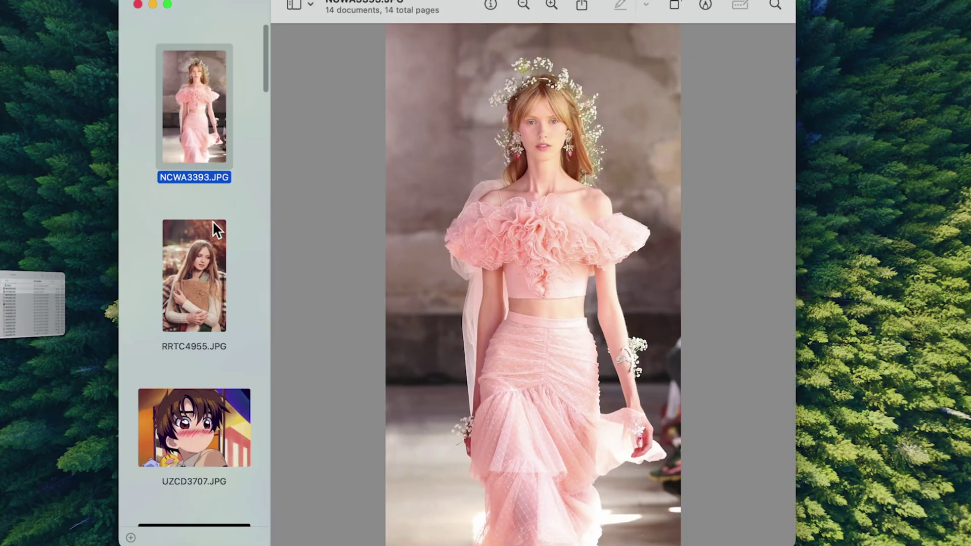
# Step: Scroll through Preview's thumbnail sidebar of the 14 imported photos, ending on NCWA3393.JPG
pyautogui.scroll(-2, 213, 221)
pyautogui.scroll(2, 212, 221)
pyautogui.scroll(-3, 205, 256)
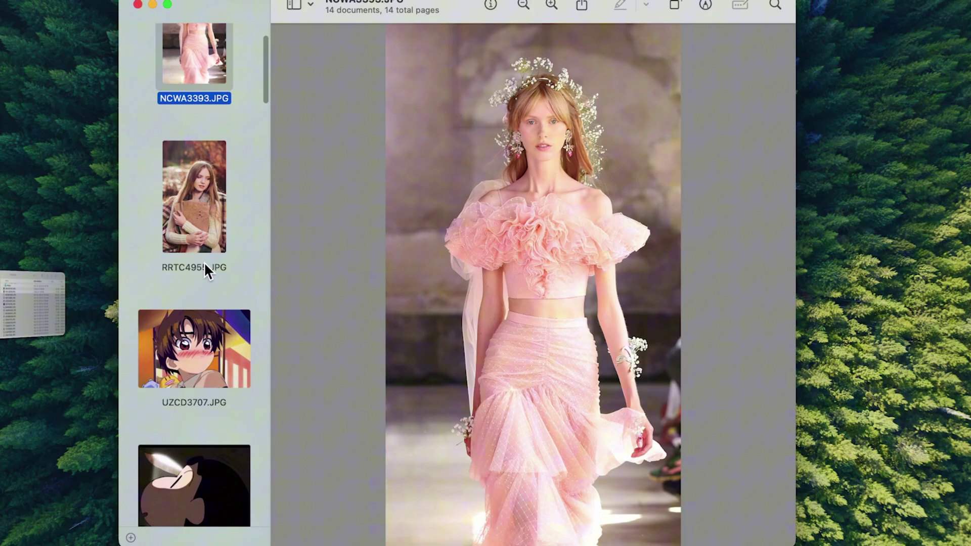